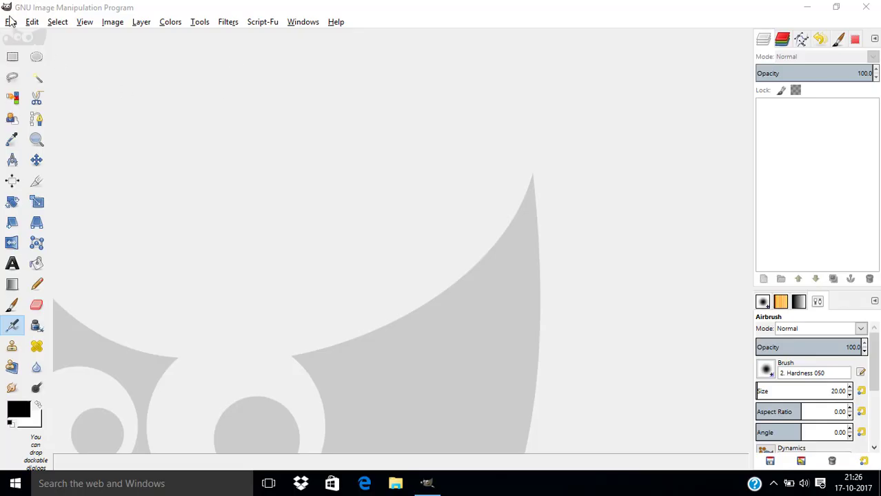
Create a new 1920x1080 image filled with the black foreground colour
{"action": "left_click", "coordinate": [12, 25]}
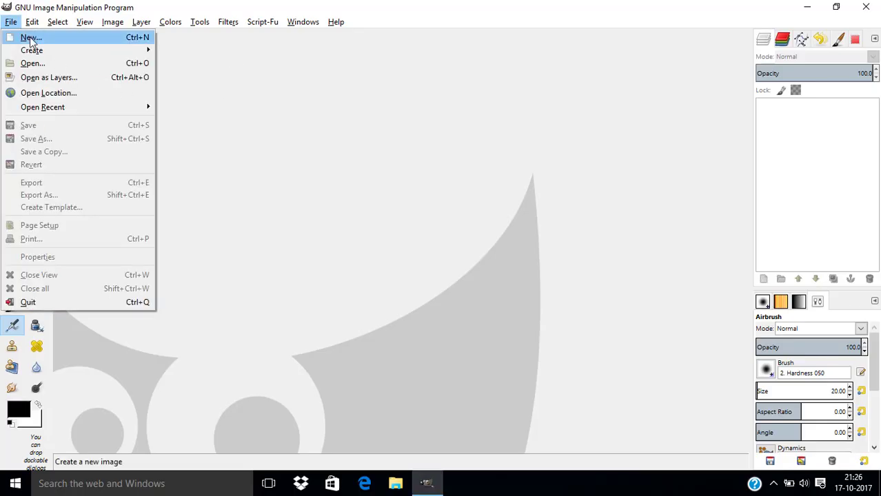
{"action": "left_click", "coordinate": [31, 39]}
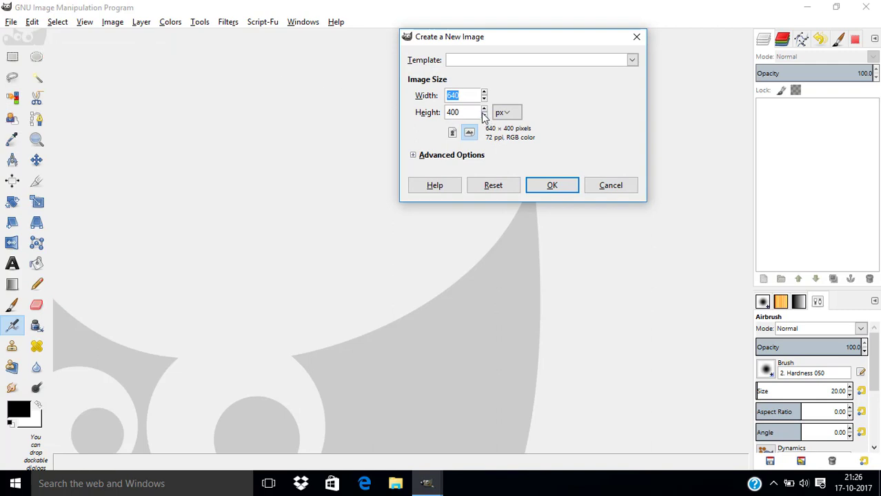
{"action": "key", "text": "BackSpace"}
{"action": "key", "text": "Tab"}
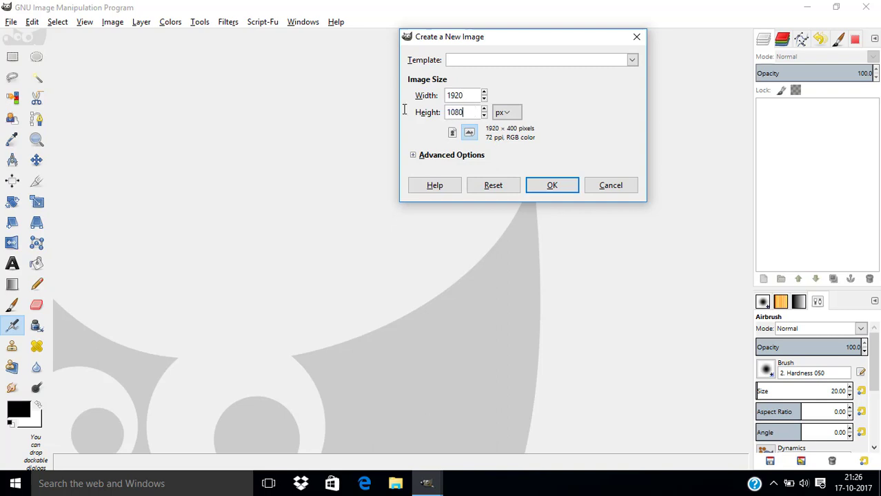
{"action": "left_click", "coordinate": [416, 157]}
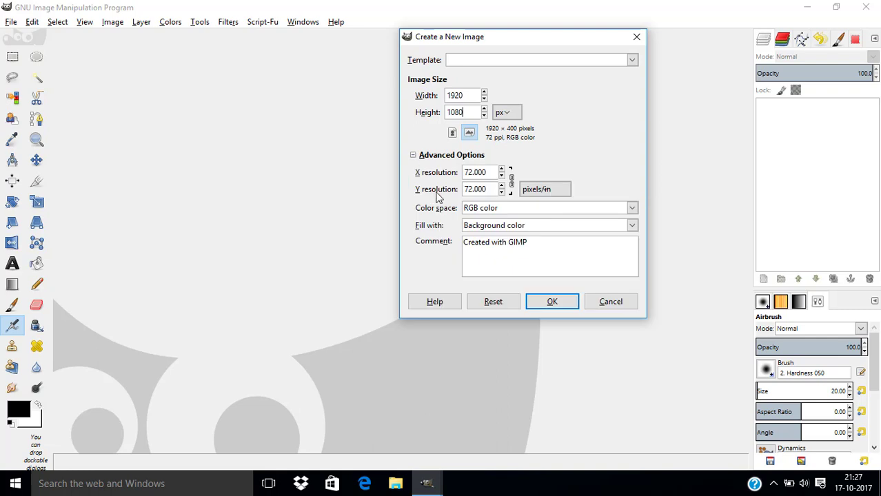
{"action": "left_click", "coordinate": [508, 228]}
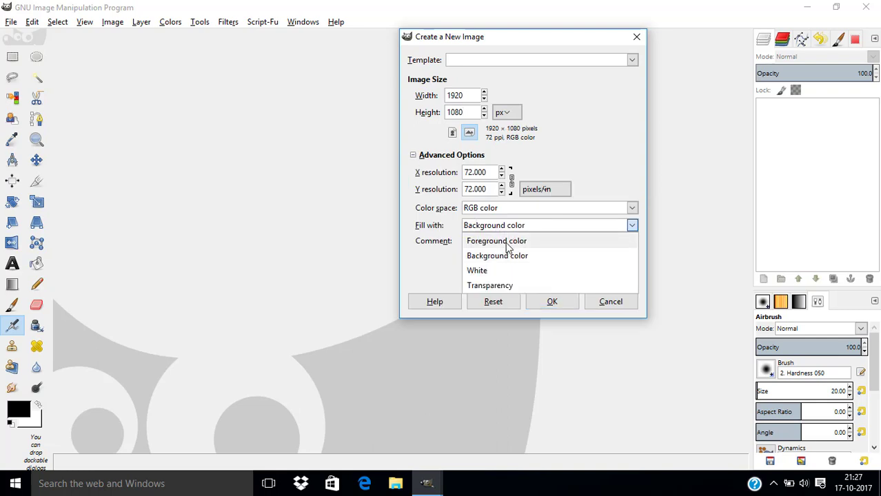
{"action": "left_click", "coordinate": [507, 243]}
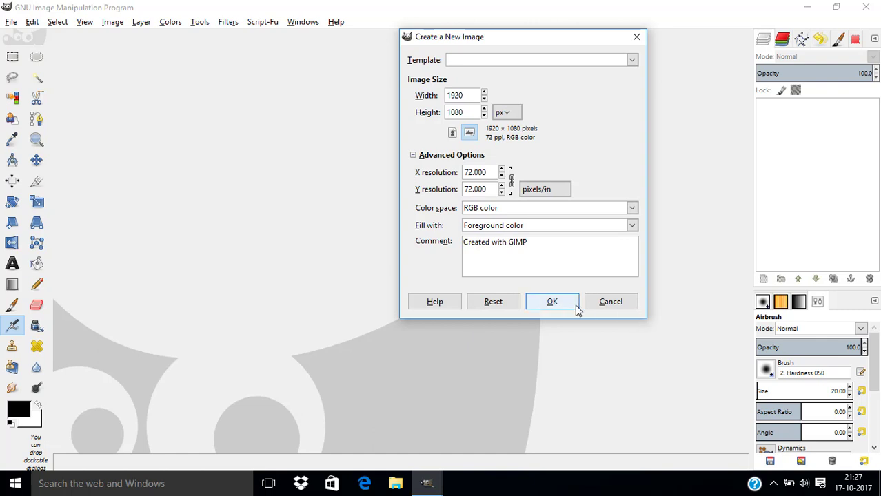
{"action": "left_click", "coordinate": [547, 301]}
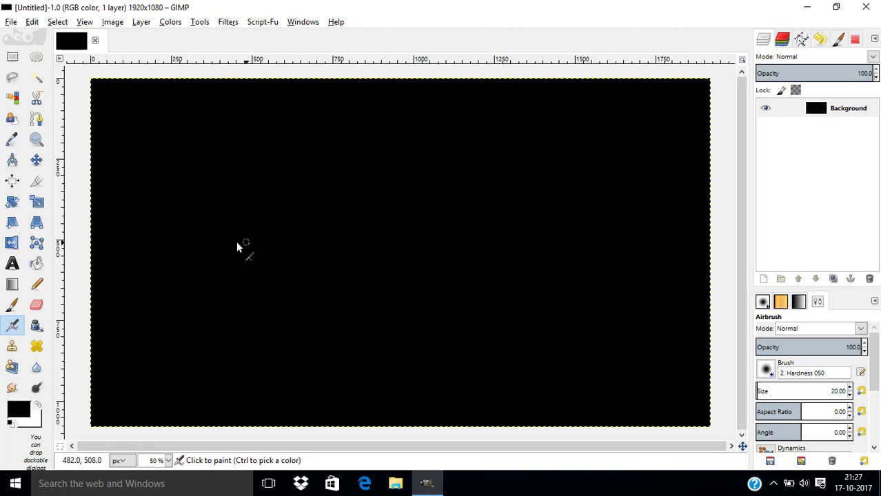
Place a text box on the canvas with the Text tool and set the text colour to white
{"action": "left_click", "coordinate": [12, 264]}
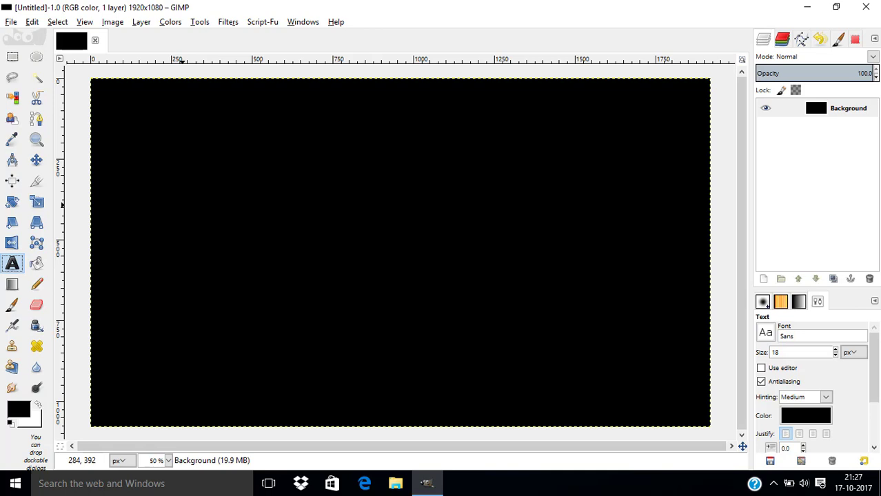
{"action": "left_click", "coordinate": [177, 200]}
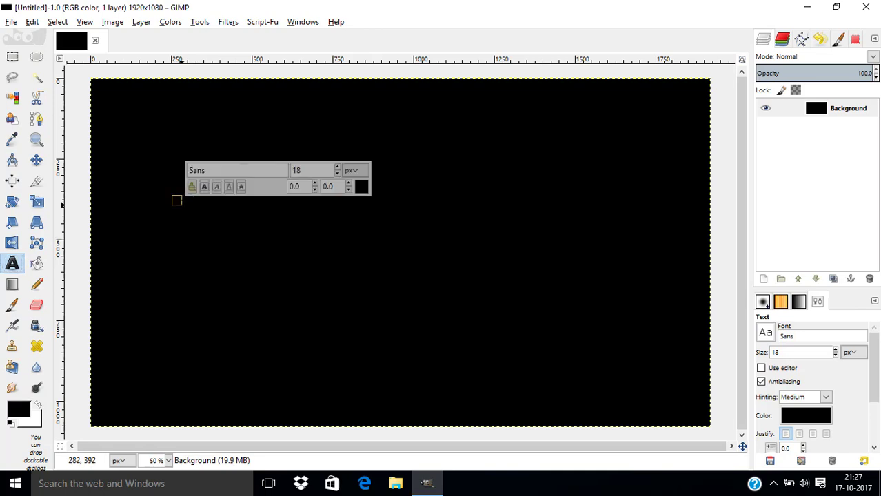
{"action": "left_click", "coordinate": [806, 414]}
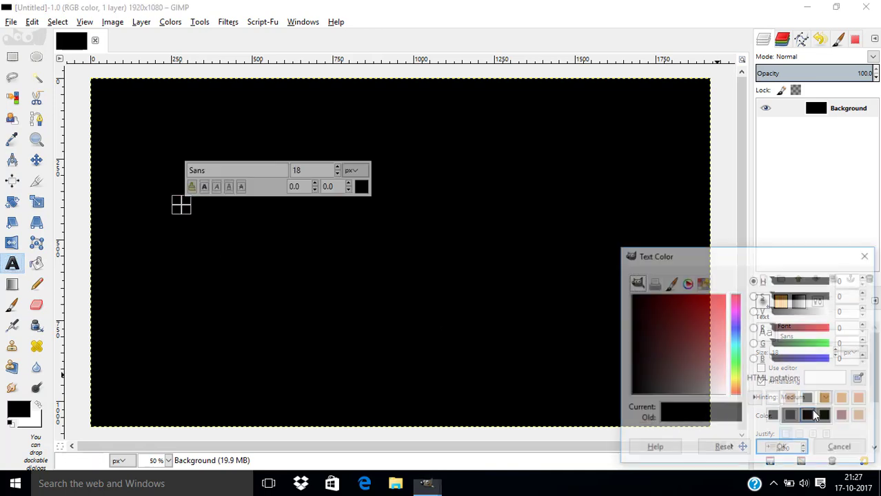
{"action": "left_click", "coordinate": [773, 398]}
{"action": "left_click", "coordinate": [782, 449]}
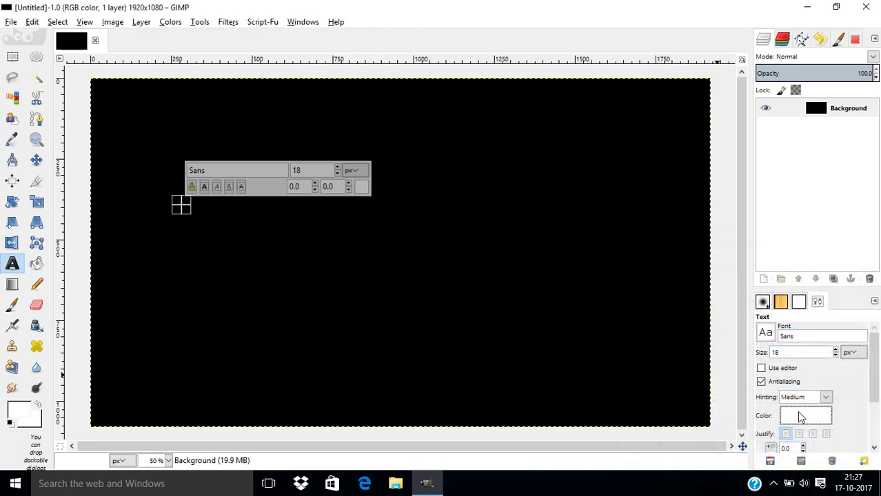
Set the text font to Showcard Gothic
{"action": "left_click", "coordinate": [766, 333]}
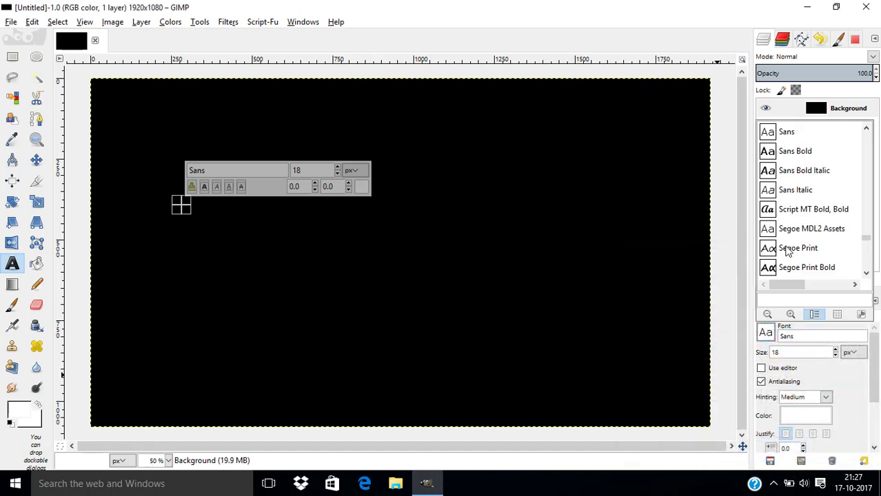
{"action": "scroll", "coordinate": [796, 214], "scroll_direction": "down", "scroll_amount": 10}
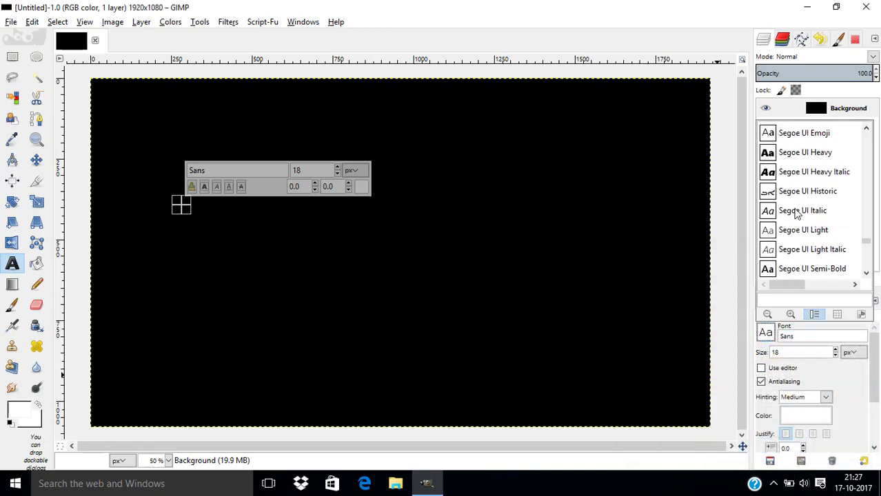
{"action": "scroll", "coordinate": [796, 214], "scroll_direction": "down", "scroll_amount": 3}
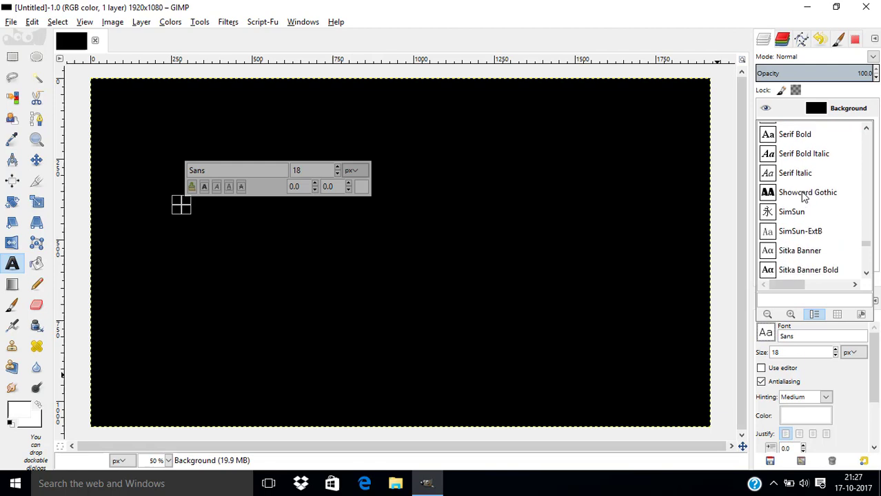
{"action": "left_click", "coordinate": [803, 195]}
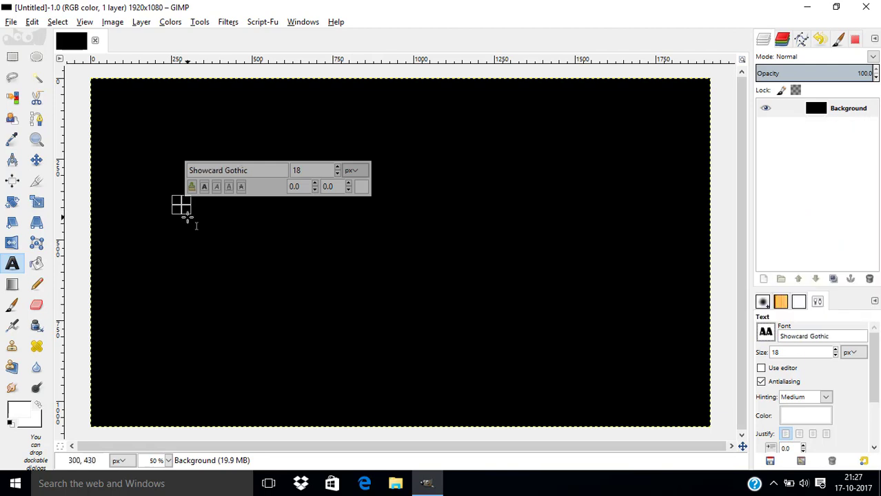
{"action": "key", "text": "shift+g"}
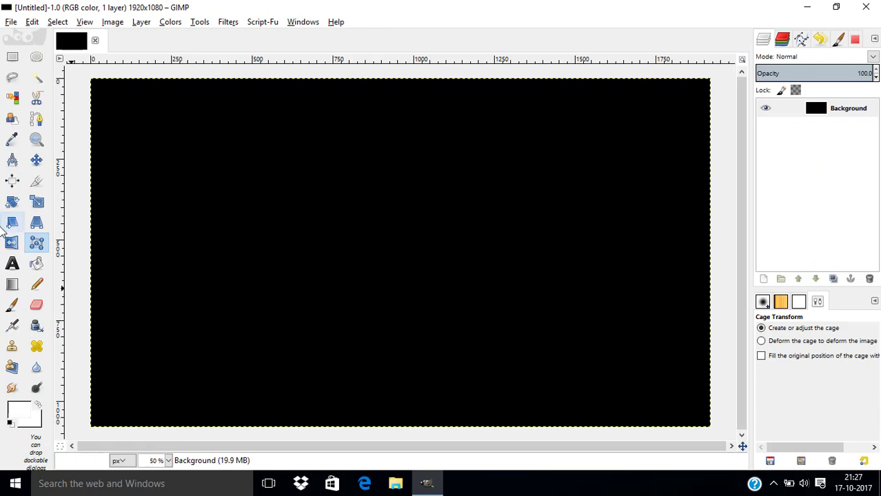
Type 'GIMP' in a text box near the canvas centre and enlarge it to 380 px
{"action": "left_click", "coordinate": [12, 263]}
{"action": "left_click", "coordinate": [293, 219]}
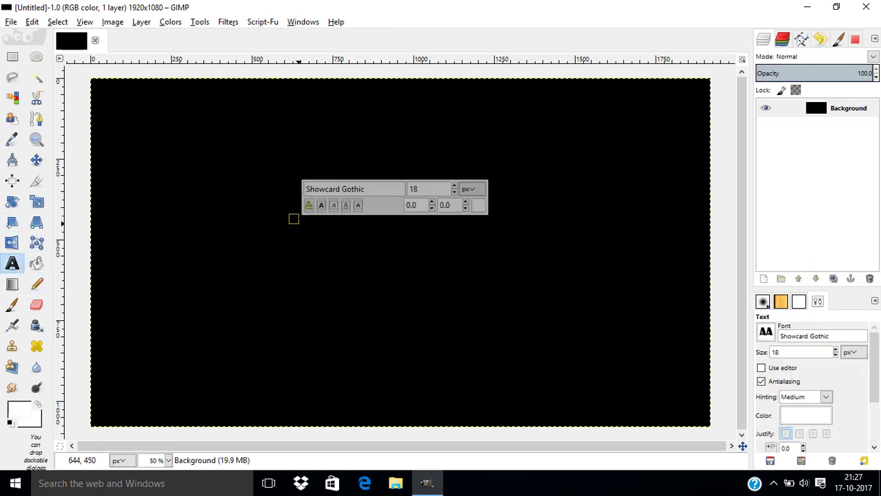
{"action": "type", "text": "GIMP"}
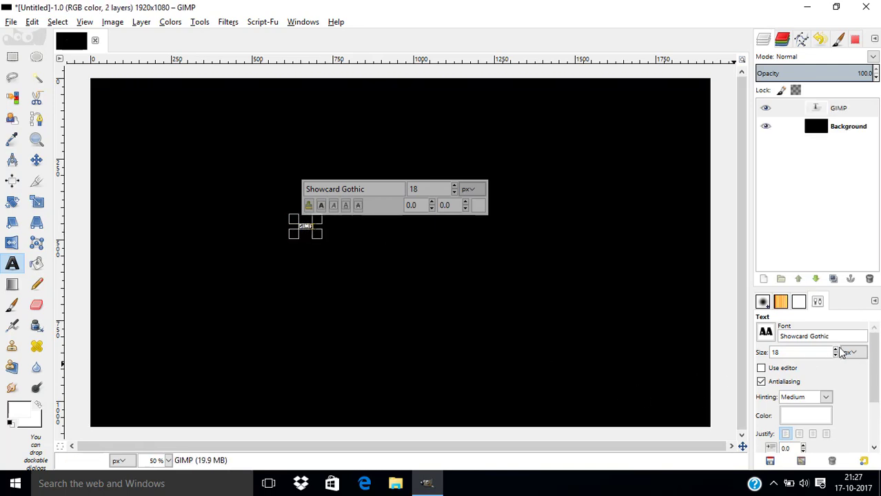
{"action": "left_click_drag", "start_coordinate": [834, 353], "coordinate": [836, 353]}
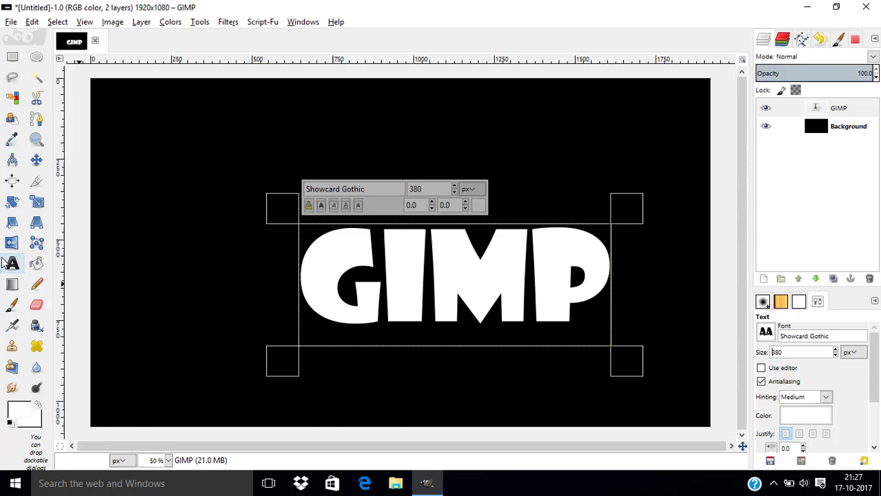
Centre the GIMP text layer horizontally and vertically on the canvas
{"action": "left_click", "coordinate": [12, 181]}
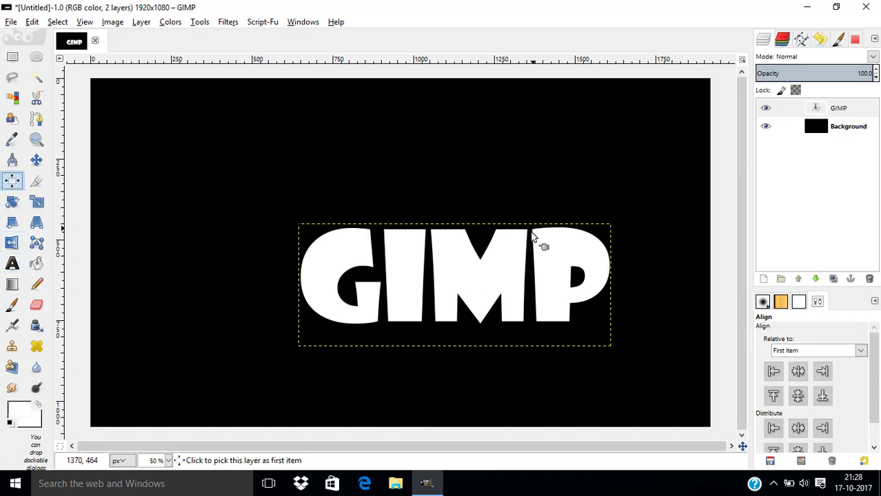
{"action": "left_click", "coordinate": [535, 240]}
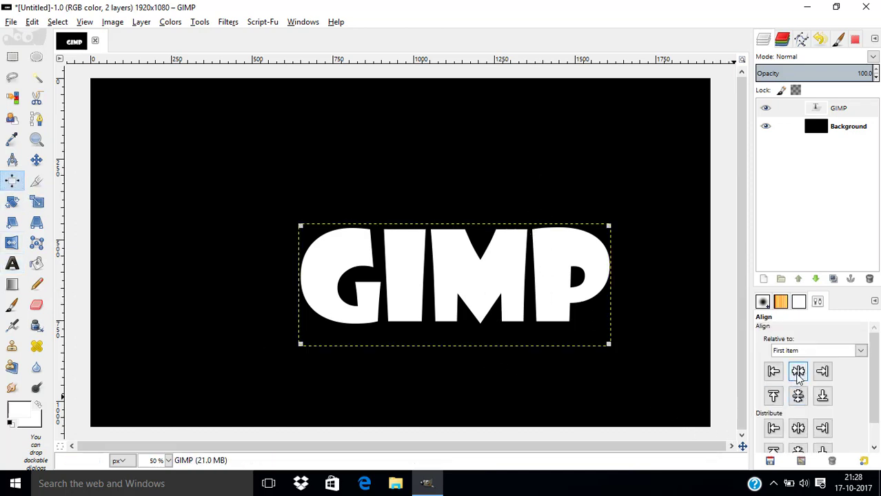
{"action": "left_click", "coordinate": [798, 372]}
{"action": "left_click", "coordinate": [798, 396]}
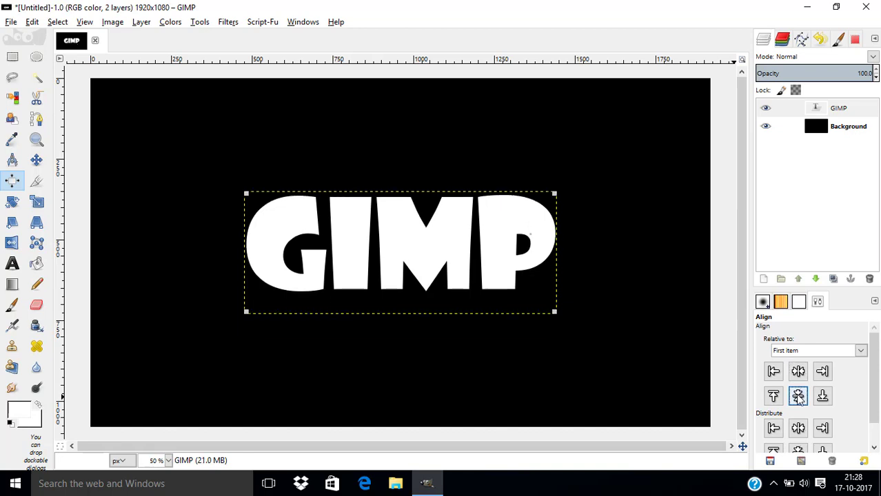
Nudge the GIMP text up into the upper half of the canvas
{"action": "left_click", "coordinate": [37, 159]}
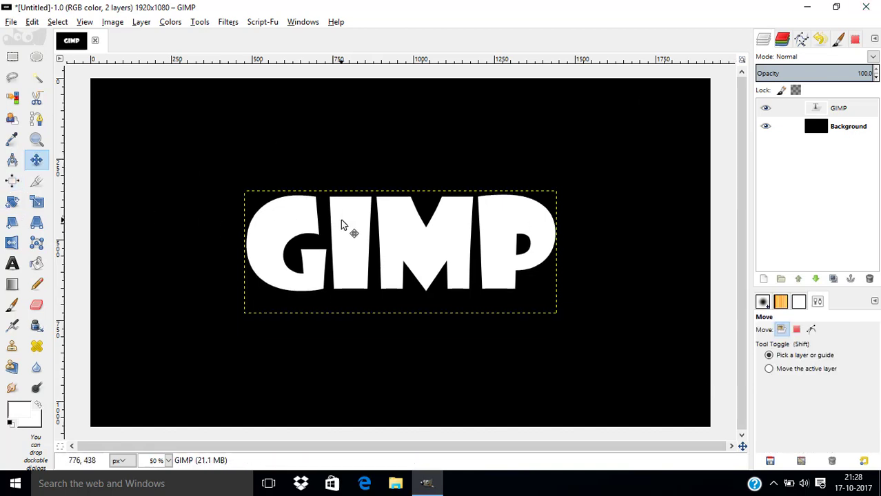
{"action": "key", "text": "Up"}
{"action": "key", "text": "Up"}
{"action": "key", "text": "Up"}
{"action": "key", "text": "Up"}
{"action": "key", "text": "Up"}
{"action": "key", "text": "Up"}
{"action": "key", "text": "Up"}
{"action": "key", "text": "Up"}
{"action": "key", "text": "Up"}
{"action": "key", "text": "Up"}
{"action": "key", "text": "Up"}
{"action": "key", "text": "Up"}
{"action": "key", "text": "Up"}
{"action": "key", "text": "Up"}
{"action": "key", "text": "Up"}
{"action": "key", "text": "Up"}
{"action": "key", "text": "Up"}
{"action": "key", "text": "Up"}
{"action": "key", "text": "Up"}
{"action": "key", "text": "Up"}
{"action": "key", "text": "Up"}
{"action": "key", "text": "Up"}
{"action": "key", "text": "Up"}
{"action": "key", "text": "Up"}
{"action": "key", "text": "Up"}
{"action": "key", "text": "Up"}
{"action": "key", "text": "Up"}
{"action": "key", "text": "Up"}
{"action": "key", "text": "Up"}
{"action": "key", "text": "Up"}
{"action": "key", "text": "Up"}
{"action": "key", "text": "Up"}
{"action": "key", "text": "Up"}
{"action": "key", "text": "Up"}
{"action": "key", "text": "Up"}
{"action": "key", "text": "Up"}
{"action": "key", "text": "Up"}
{"action": "key", "text": "Up"}
{"action": "key", "text": "Up"}
{"action": "key", "text": "Up"}
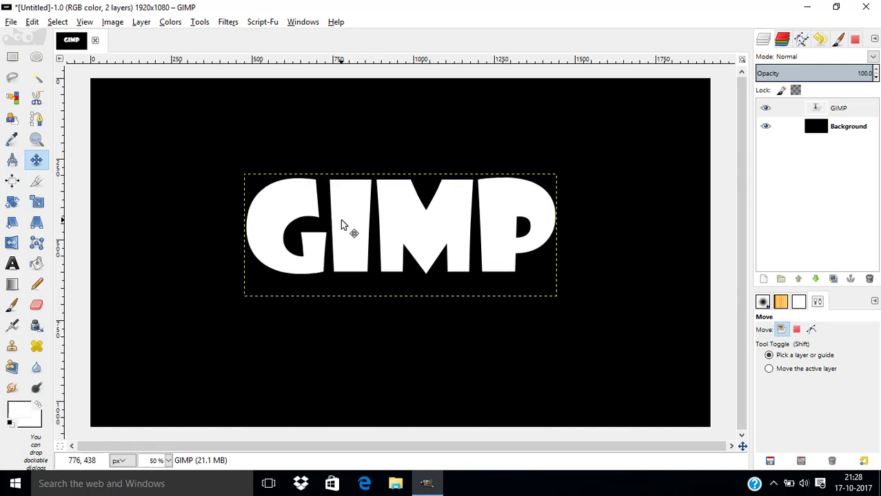
{"action": "key", "text": "Up"}
{"action": "key", "text": "Up"}
{"action": "key", "text": "Up"}
{"action": "key", "text": "Up"}
{"action": "key", "text": "Up"}
{"action": "key", "text": "Up"}
{"action": "key", "text": "Up"}
{"action": "key", "text": "Up"}
{"action": "key", "text": "Up"}
{"action": "key", "text": "Up"}
{"action": "key", "text": "Up"}
{"action": "key", "text": "Up"}
{"action": "key", "text": "Up"}
{"action": "key", "text": "Up"}
{"action": "key", "text": "Up"}
{"action": "key", "text": "Up"}
{"action": "key", "text": "Up"}
{"action": "key", "text": "Up"}
{"action": "key", "text": "Up"}
{"action": "key", "text": "Up"}
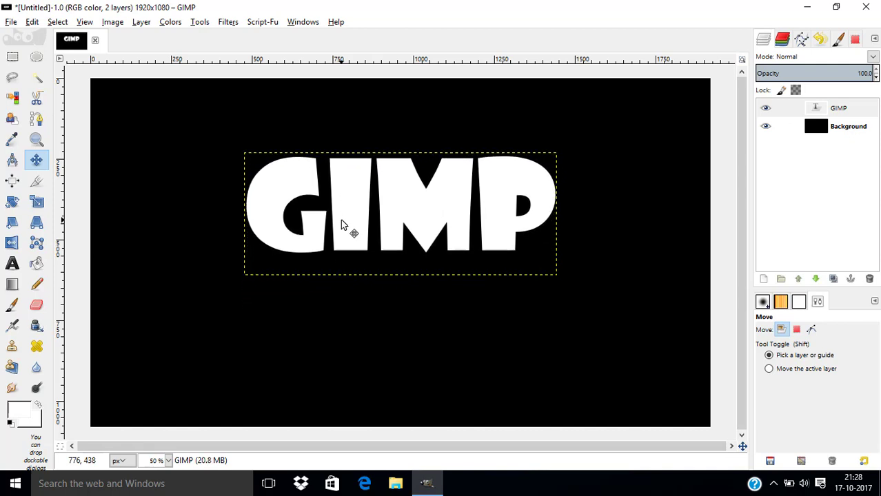
{"action": "key", "text": "Down"}
{"action": "key", "text": "Down"}
{"action": "key", "text": "Down"}
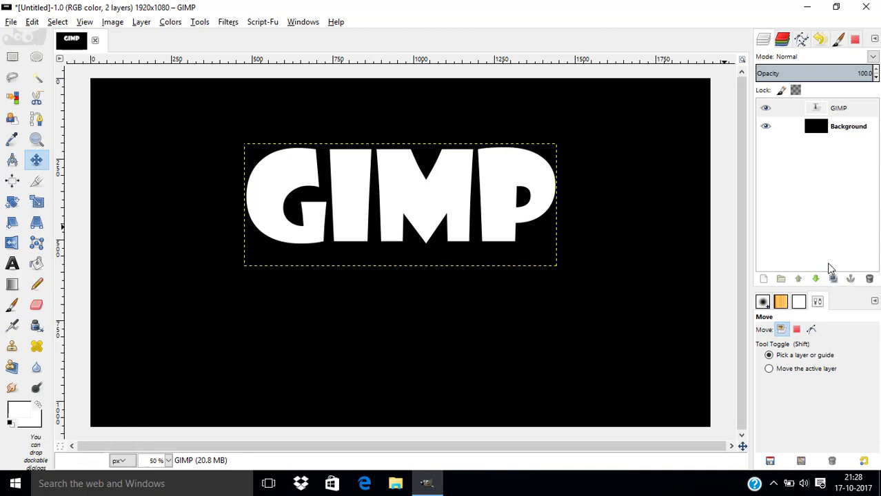
Duplicate the GIMP text layer and flip the copy vertically
{"action": "left_click", "coordinate": [833, 113]}
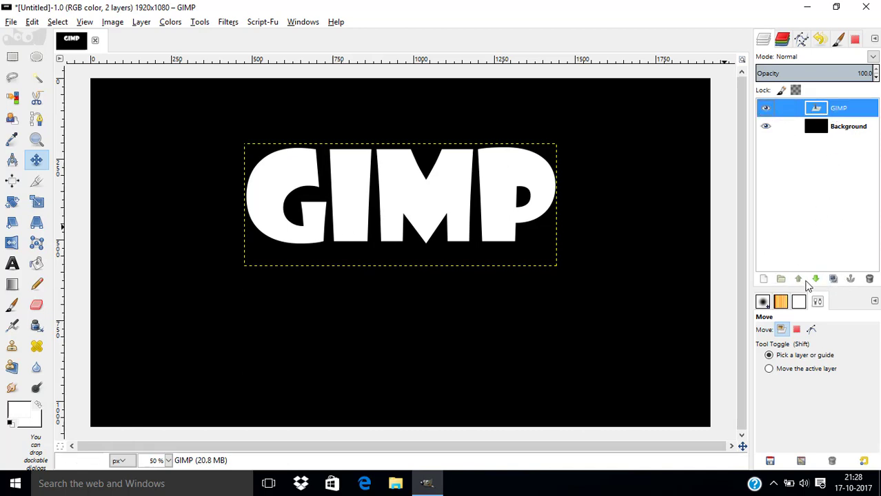
{"action": "left_click", "coordinate": [835, 279]}
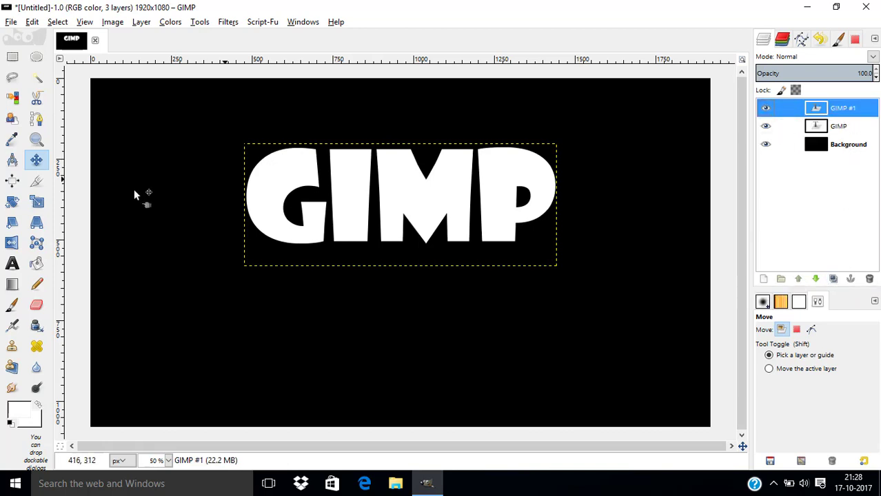
{"action": "left_click", "coordinate": [12, 243]}
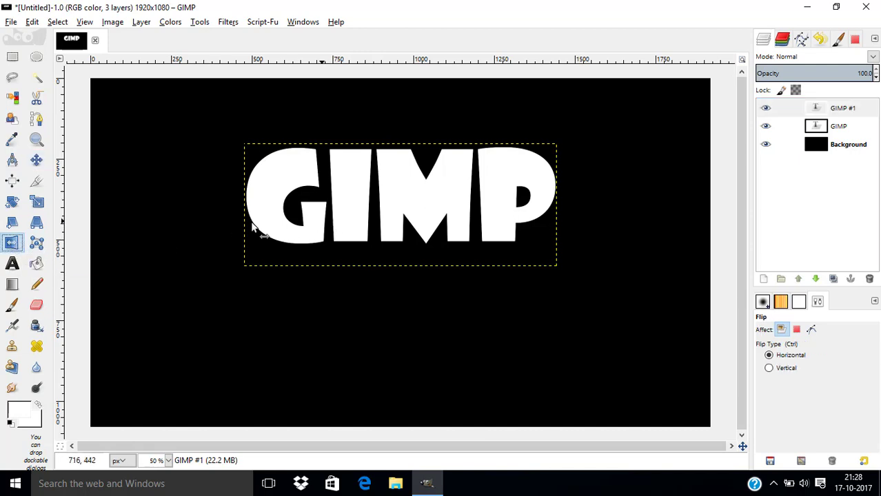
{"action": "left_click", "coordinate": [770, 369]}
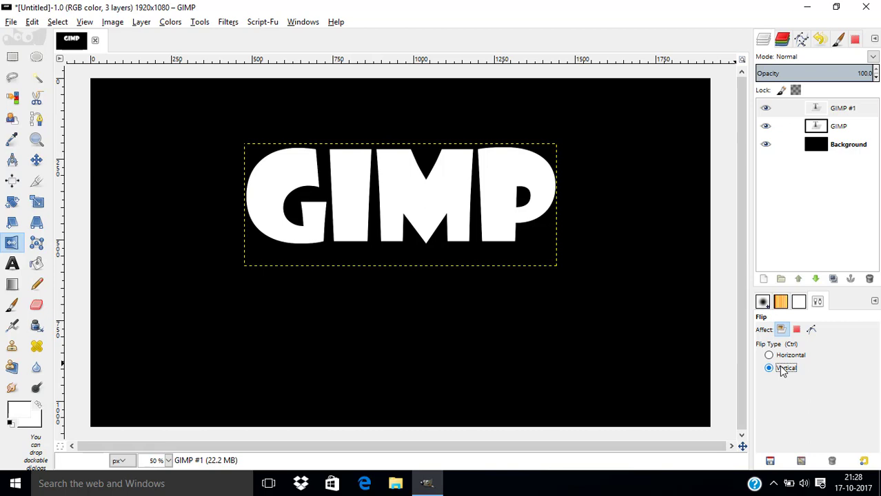
{"action": "left_click", "coordinate": [409, 197]}
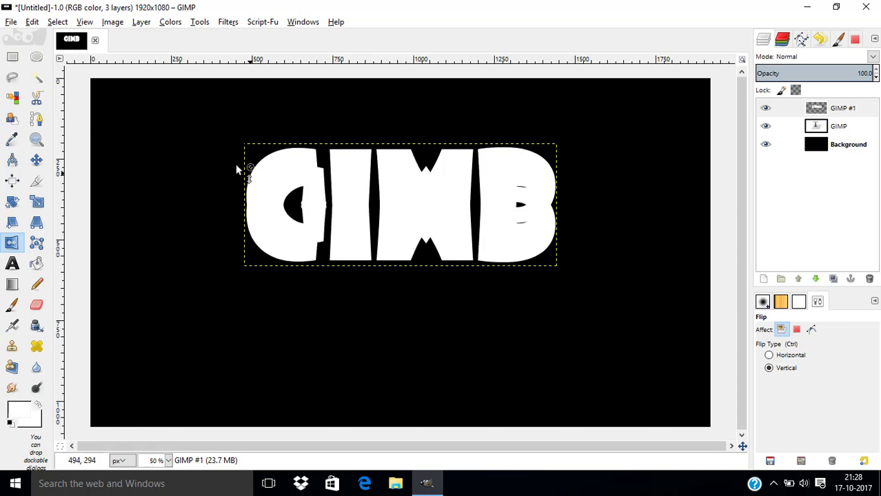
Move the flipped GIMP #1 copy down beneath the original text
{"action": "left_click", "coordinate": [36, 160]}
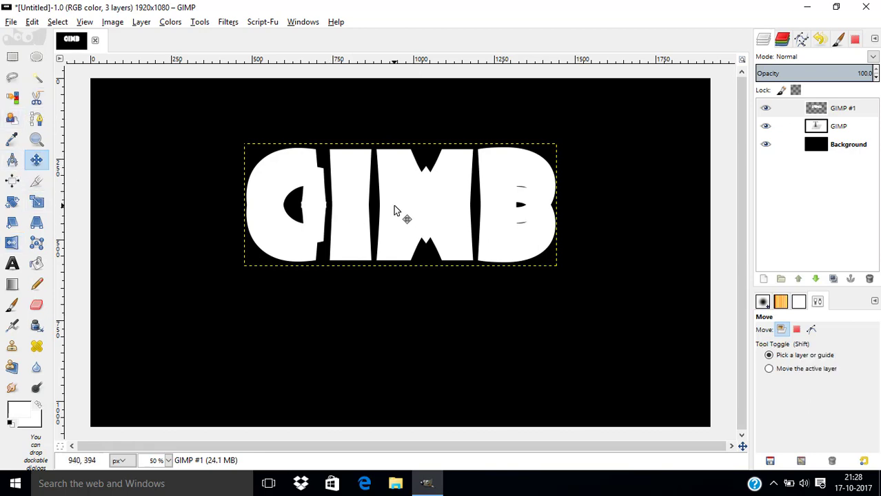
{"action": "key", "text": "Down"}
{"action": "key", "text": "Down"}
{"action": "key", "text": "Down"}
{"action": "key", "text": "Down"}
{"action": "key", "text": "Down"}
{"action": "key", "text": "Down"}
{"action": "key", "text": "Down"}
{"action": "key", "text": "Down"}
{"action": "key", "text": "Down"}
{"action": "key", "text": "Down"}
{"action": "key", "text": "Down"}
{"action": "key", "text": "Down"}
{"action": "key", "text": "Down"}
{"action": "key", "text": "Down"}
{"action": "key", "text": "Down"}
{"action": "key", "text": "Down"}
{"action": "key", "text": "Down"}
{"action": "key", "text": "Down"}
{"action": "key", "text": "Down"}
{"action": "key", "text": "Down"}
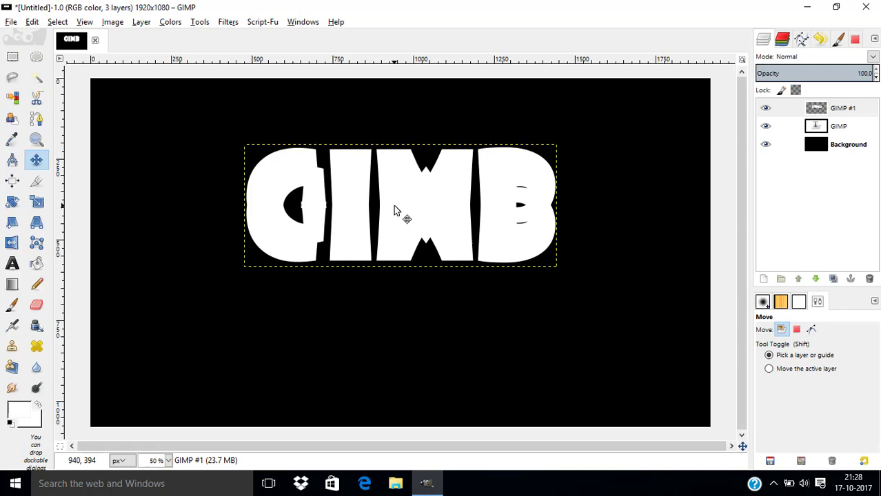
{"action": "key", "text": "Down"}
{"action": "key", "text": "Down"}
{"action": "key", "text": "Down"}
{"action": "key", "text": "Down"}
{"action": "key", "text": "Down"}
{"action": "key", "text": "Down"}
{"action": "key", "text": "Down"}
{"action": "key", "text": "Down"}
{"action": "key", "text": "Down"}
{"action": "key", "text": "Down"}
{"action": "key", "text": "Down"}
{"action": "key", "text": "Down"}
{"action": "key", "text": "Down"}
{"action": "key", "text": "Down"}
{"action": "key", "text": "Down"}
{"action": "key", "text": "Down"}
{"action": "key", "text": "Down"}
{"action": "key", "text": "Down"}
{"action": "key", "text": "Down"}
{"action": "key", "text": "Down"}
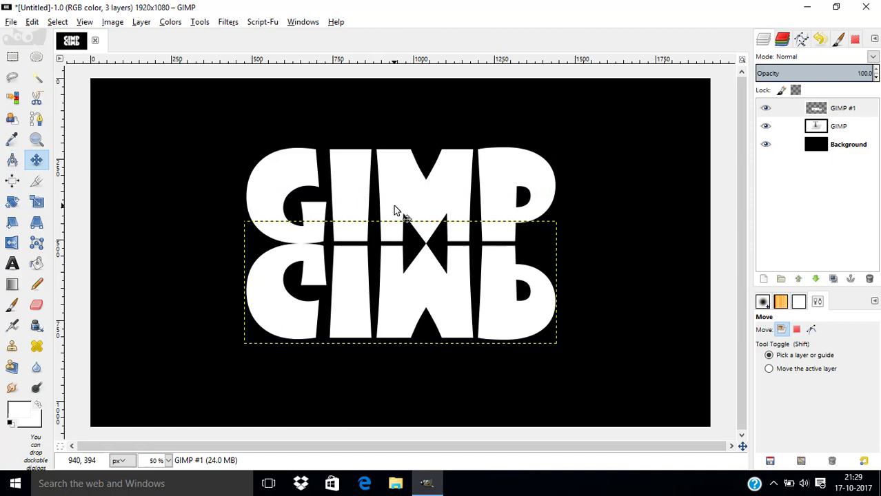
Add a White (full opacity) layer mask to the GIMP #1 layer
{"action": "left_click", "coordinate": [829, 111]}
{"action": "right_click", "coordinate": [829, 112]}
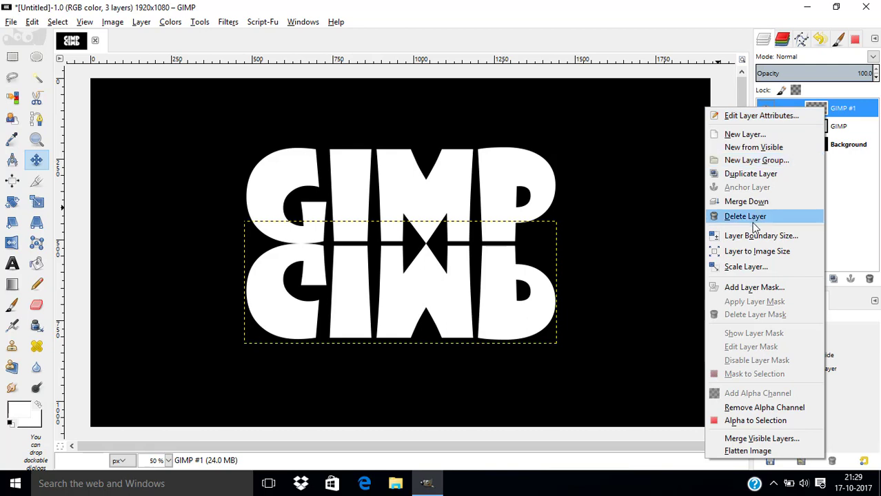
{"action": "left_click", "coordinate": [758, 290]}
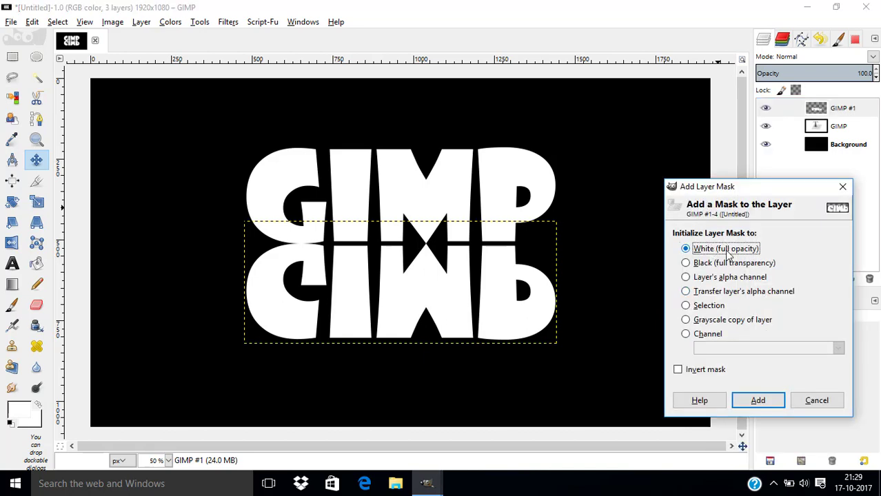
{"action": "left_click", "coordinate": [758, 400]}
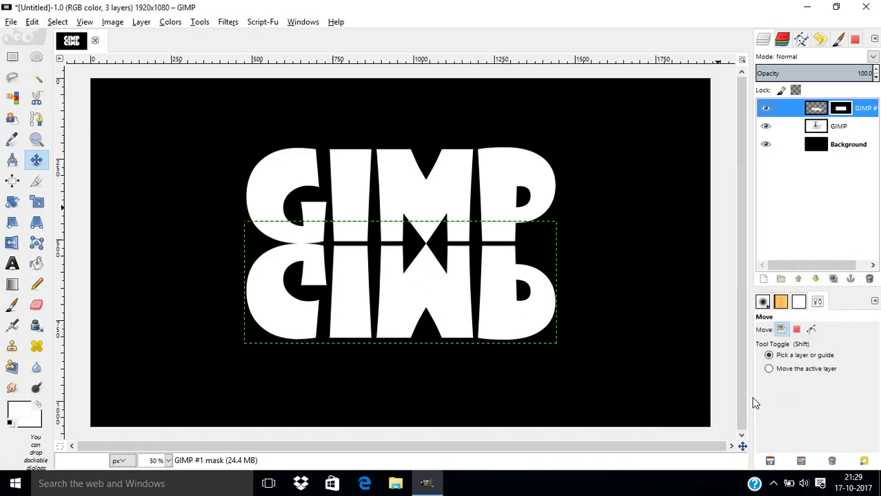
Reset colours to black and white and drag a linear gradient upward across the reflection's mask
{"action": "left_click", "coordinate": [11, 424]}
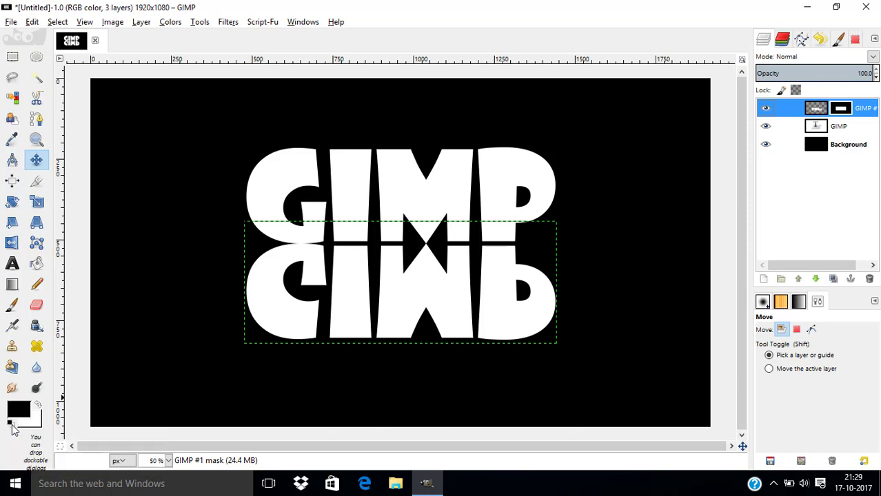
{"action": "left_click", "coordinate": [12, 285]}
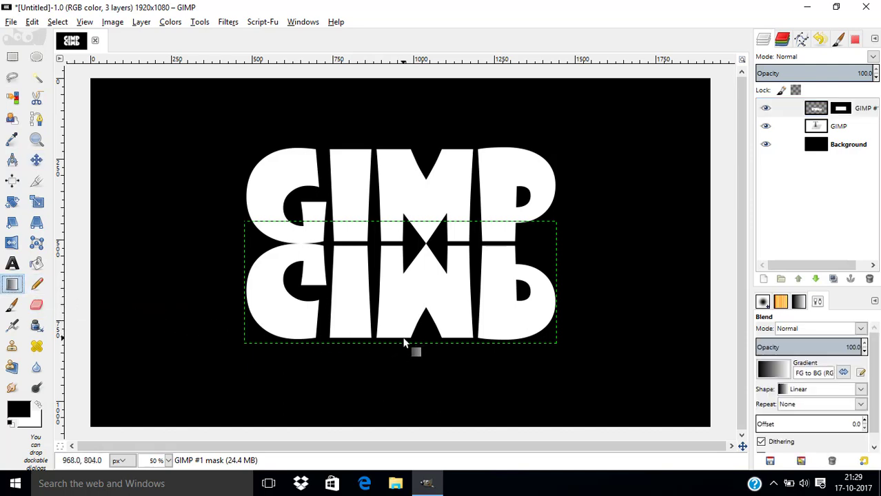
{"action": "left_click_drag", "start_coordinate": [400, 344], "coordinate": [400, 345]}
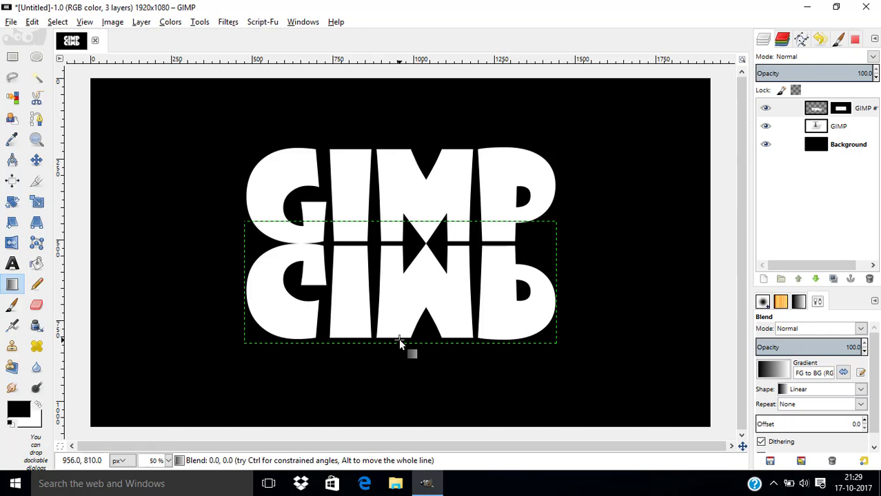
{"action": "left_click_drag", "start_coordinate": [400, 344], "coordinate": [397, 148]}
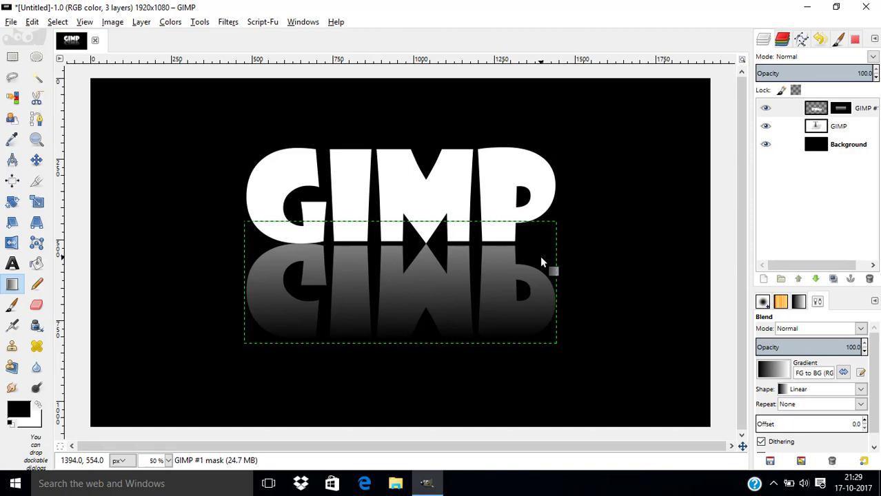
Redraw the GIMP #1 mask gradient reversed so the reflection fades out downward
{"action": "left_click", "coordinate": [380, 313]}
{"action": "left_click_drag", "start_coordinate": [373, 295], "coordinate": [373, 297]}
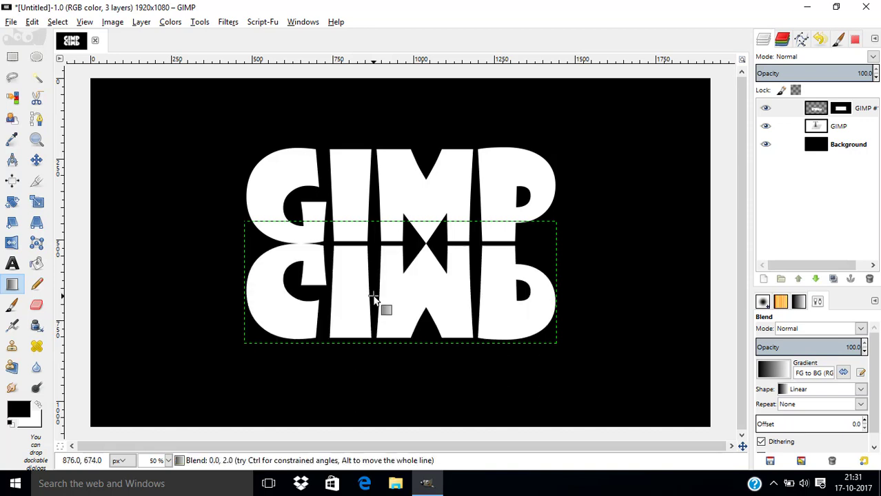
{"action": "left_click_drag", "start_coordinate": [373, 296], "coordinate": [372, 144]}
{"action": "left_click_drag", "start_coordinate": [372, 143], "coordinate": [373, 147]}
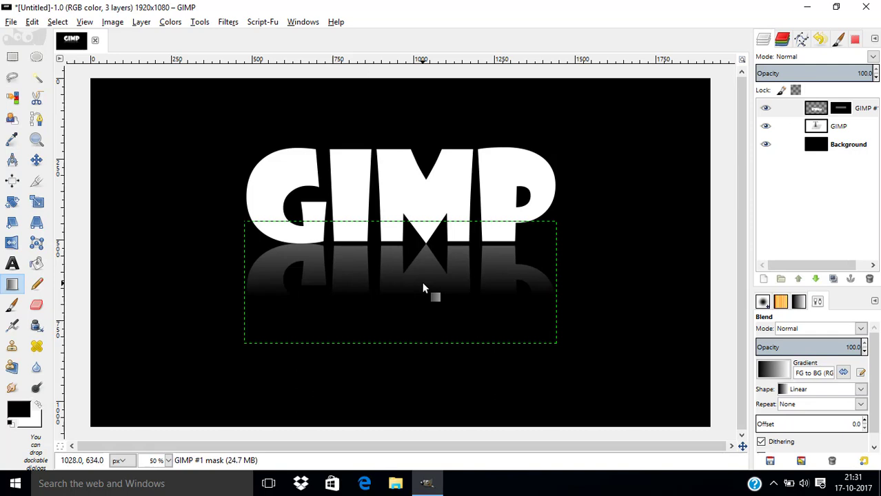
Set the GIMP #1 layer opacity to 80, then select the Background layer
{"action": "left_click", "coordinate": [865, 112]}
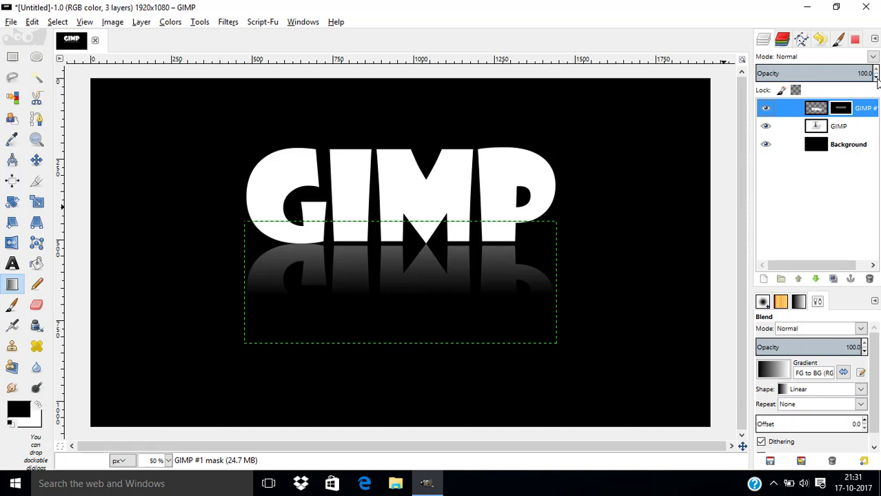
{"action": "left_click_drag", "start_coordinate": [876, 78], "coordinate": [877, 75]}
{"action": "left_click", "coordinate": [876, 69]}
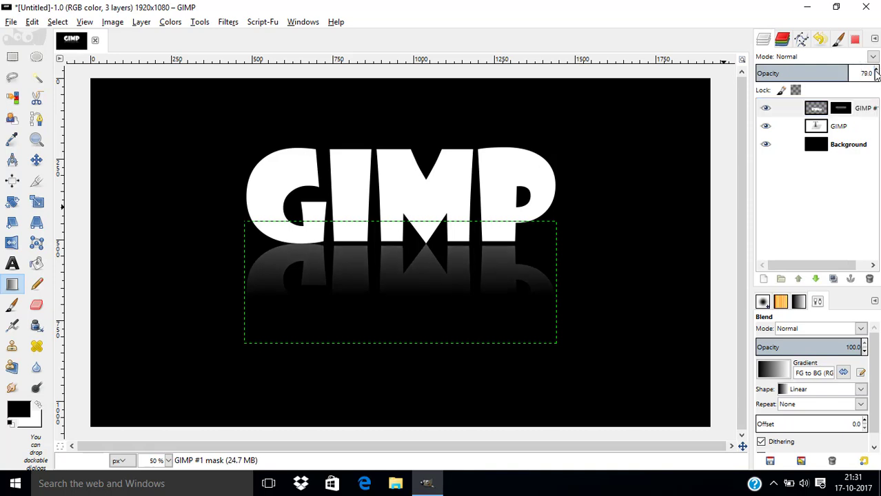
{"action": "left_click", "coordinate": [876, 70]}
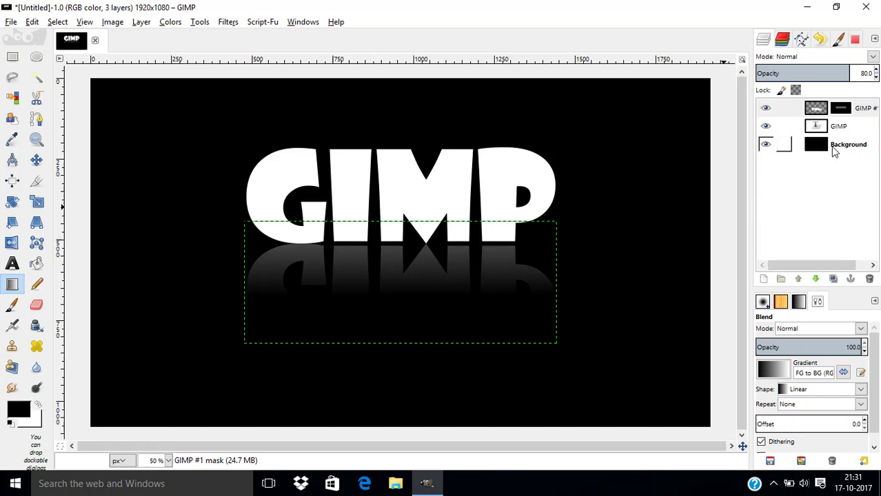
{"action": "left_click", "coordinate": [831, 147]}
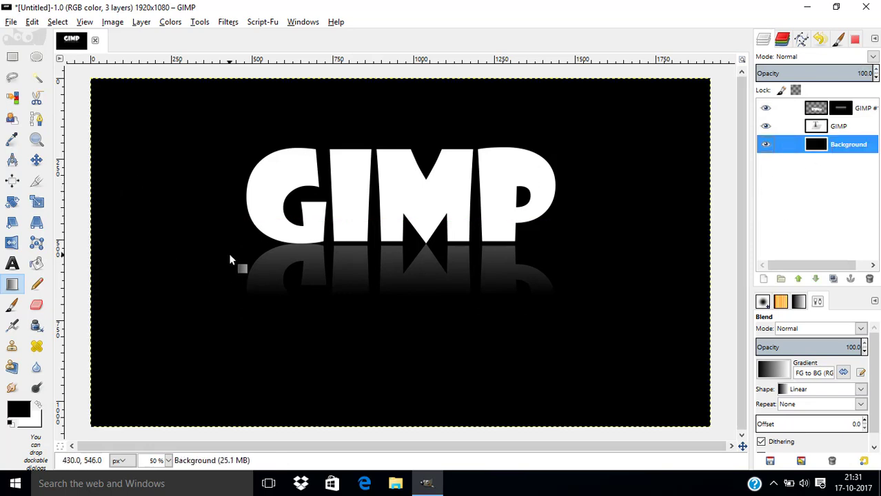